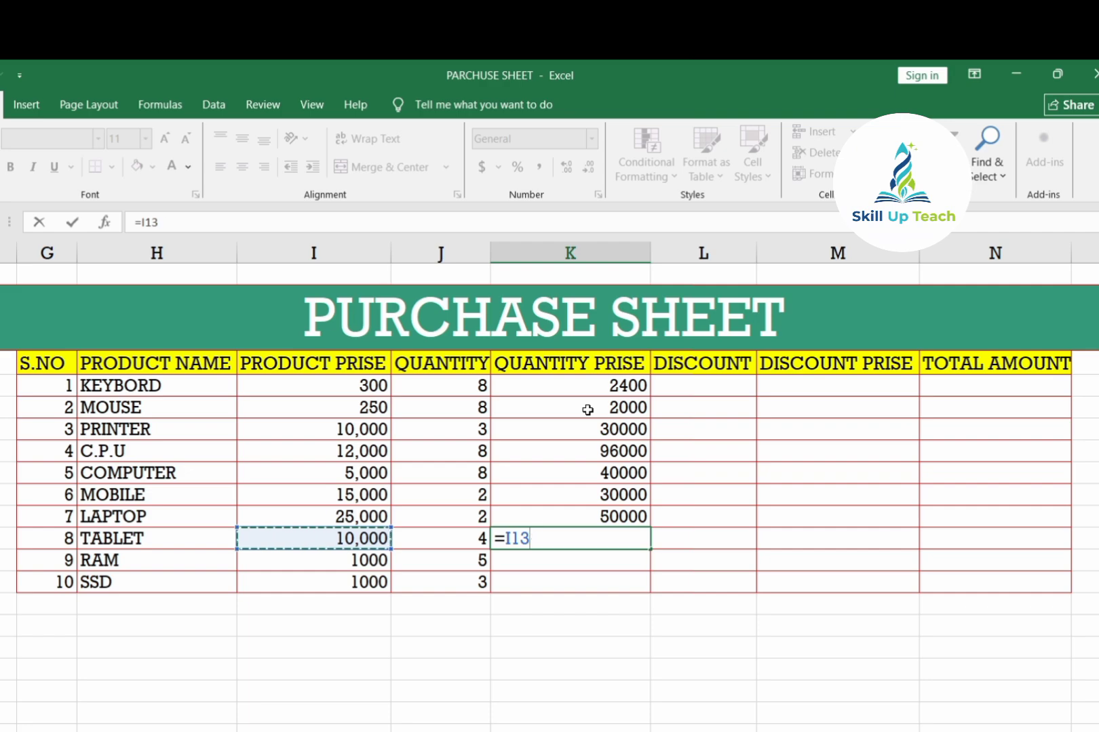
Complete the TABLET row's quantity price formula in K13 as =I13*J13.
text(*)
key(Left)
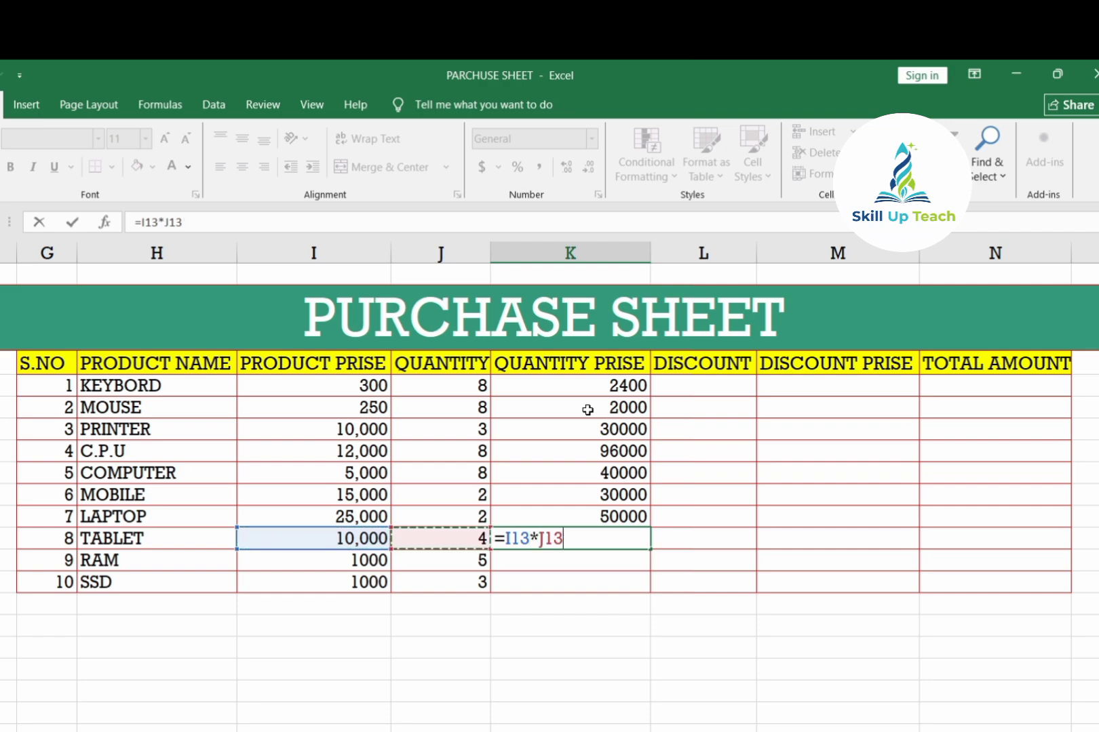
key(Return)
Calculate the RAM row's quantity price in K14 with the formula =I14*J14.
text(=)
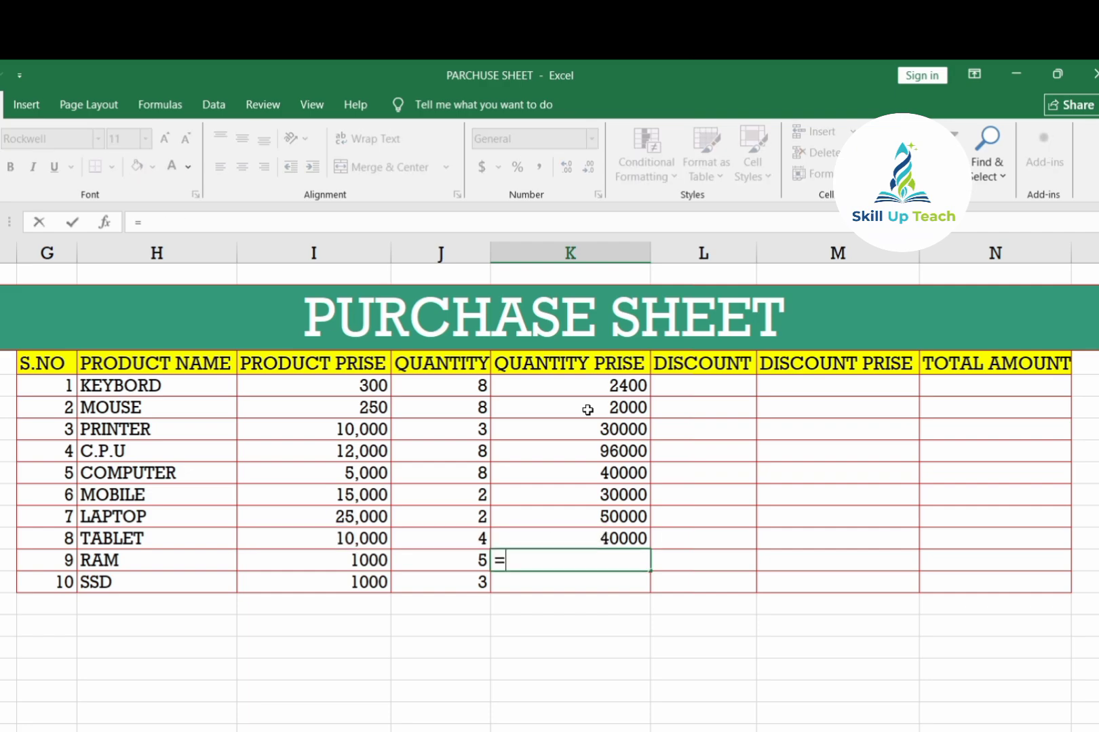
key(Left)
key(Left)
text(*)
key(Left)
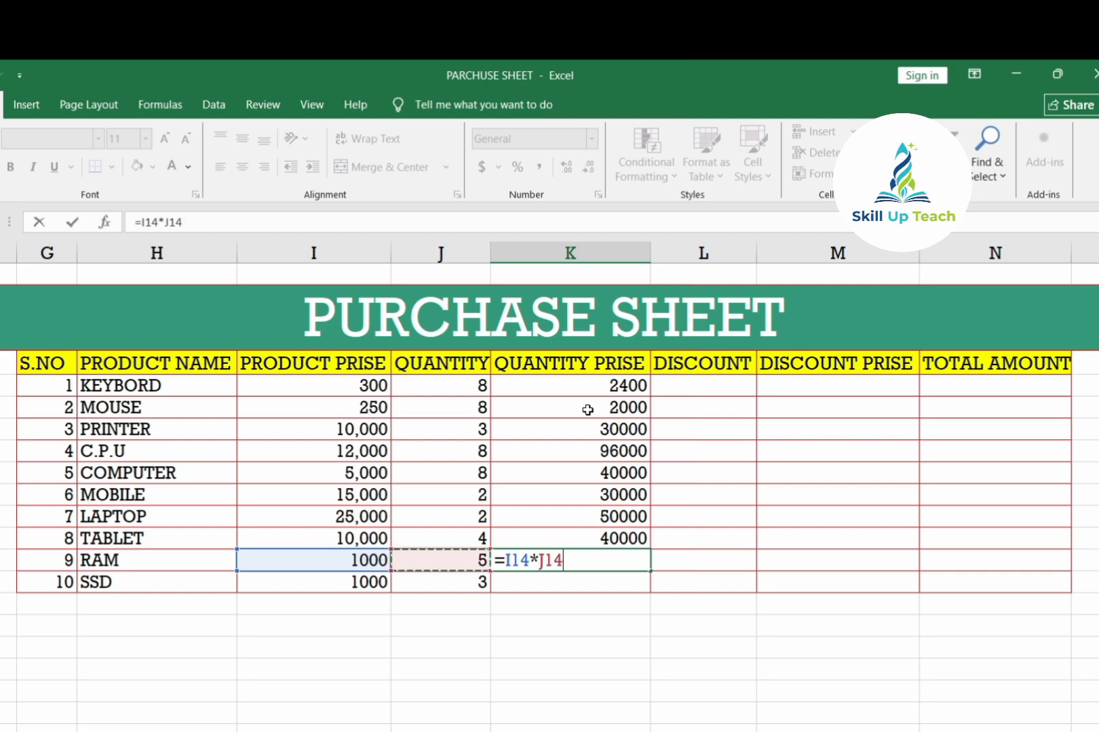
key(Return)
Calculate the SSD row's quantity price in K15 with the formula =I15*J15.
text(=)
key(Left)
key(Left)
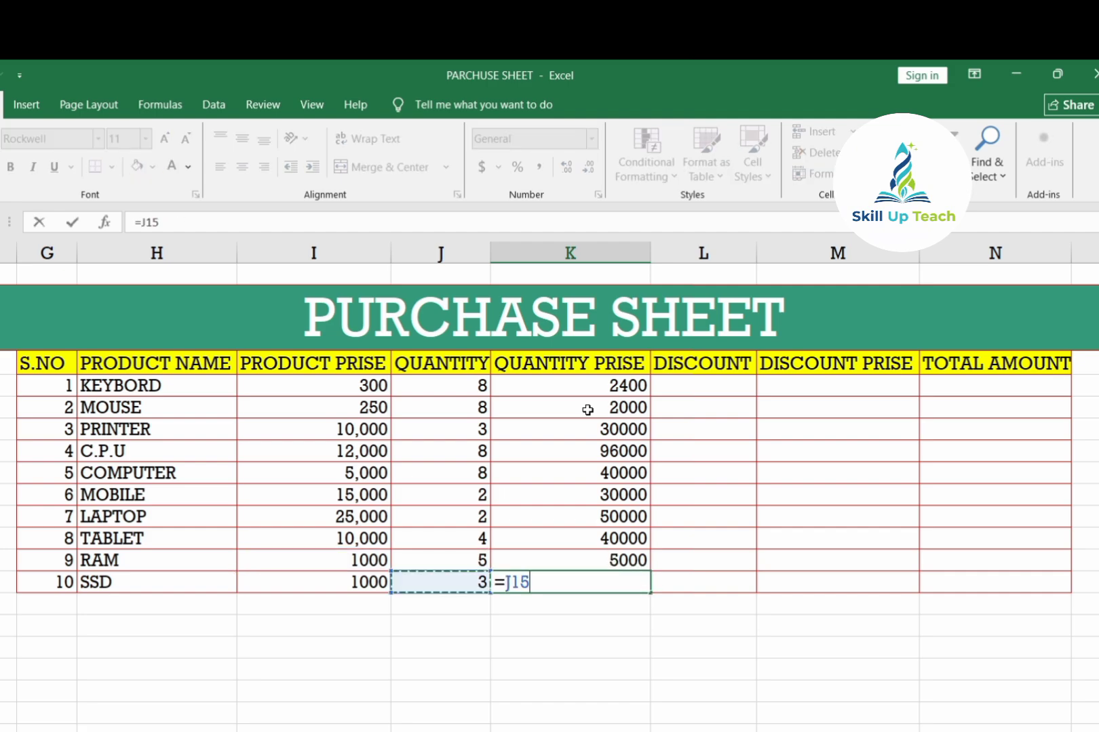
text(*)
key(Left)
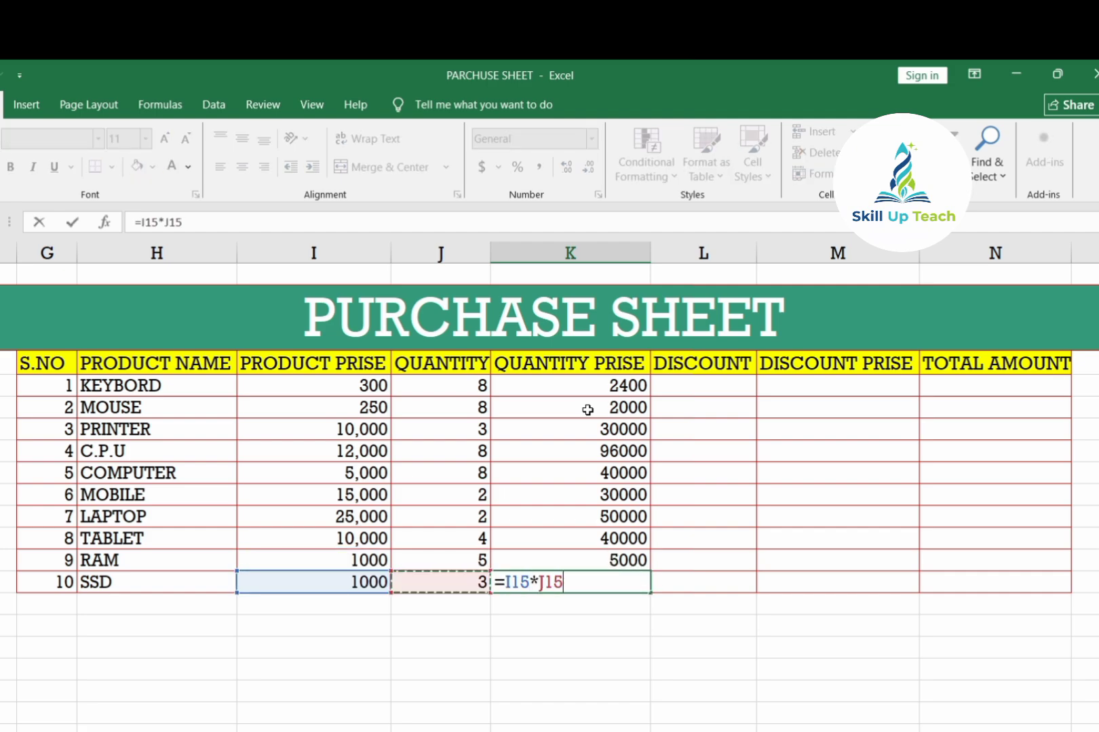
key(Return)
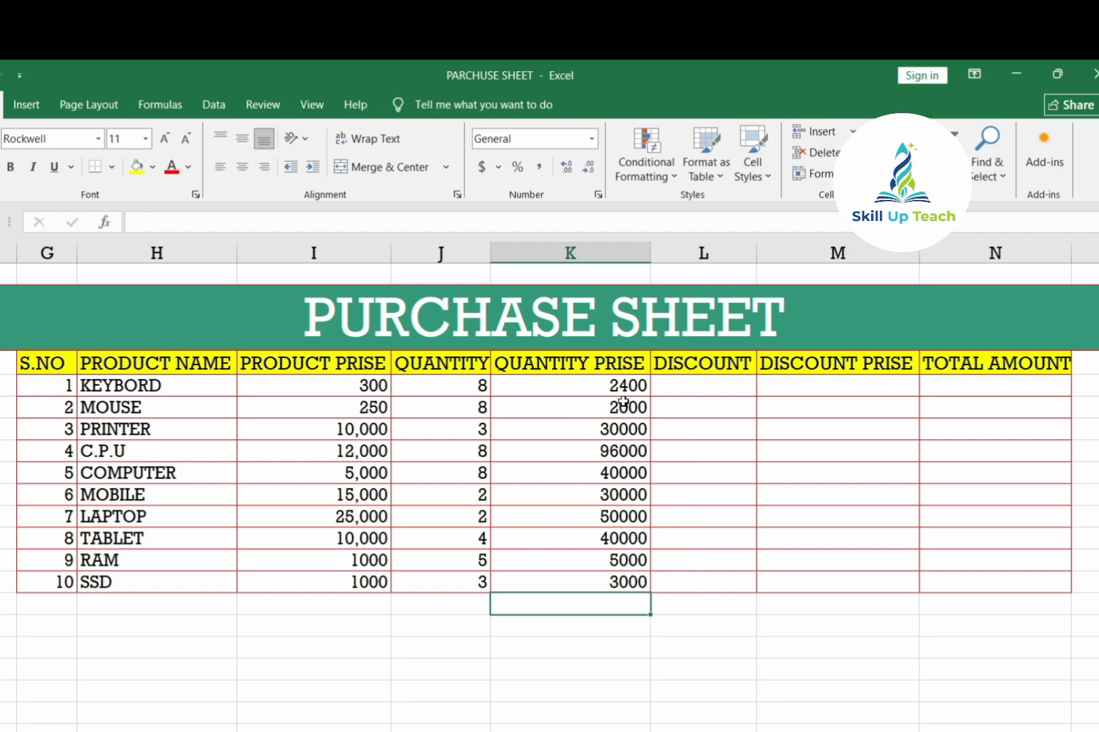
click(699, 386)
click(596, 384)
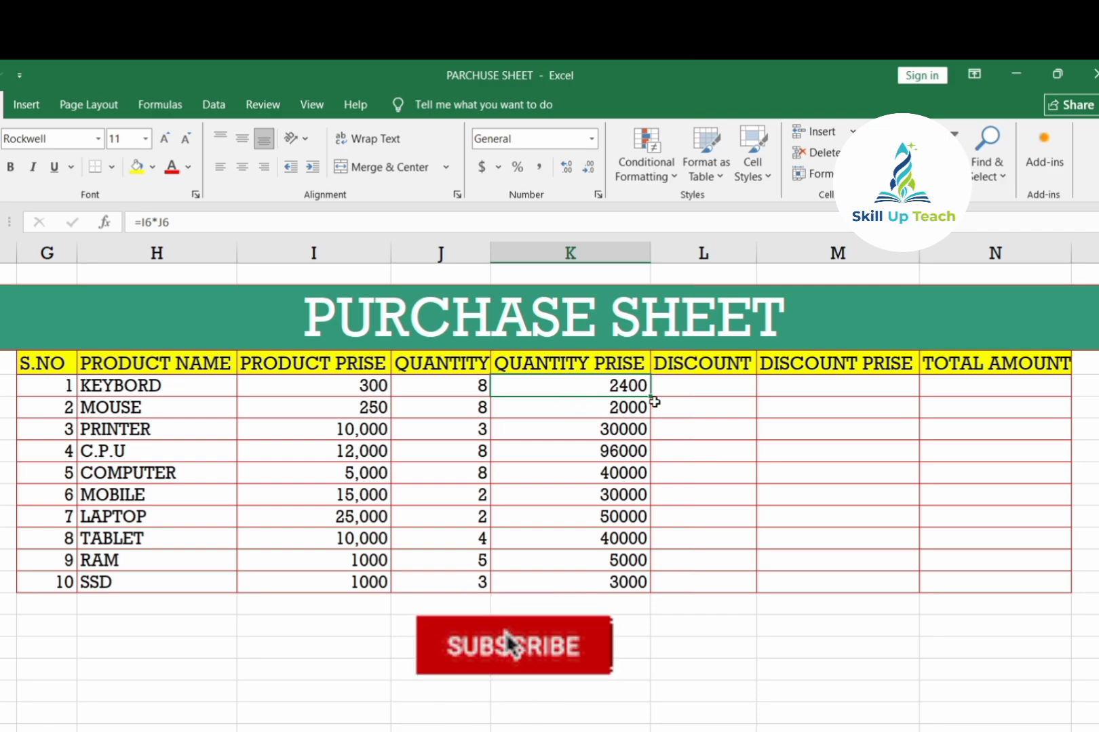
click(682, 390)
click(606, 388)
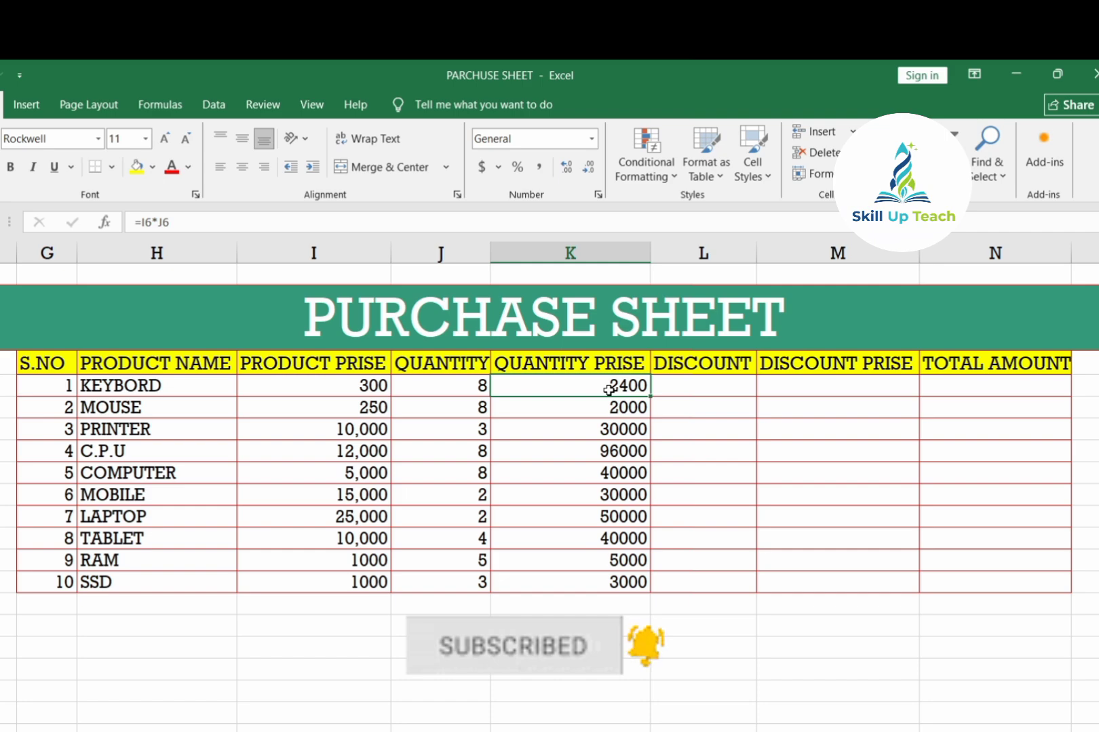
Enter discounts of 2% for KEYBORD, 3% for MOUSE, 5% for PRINTER and 6% for C.P.U in column L.
click(698, 384)
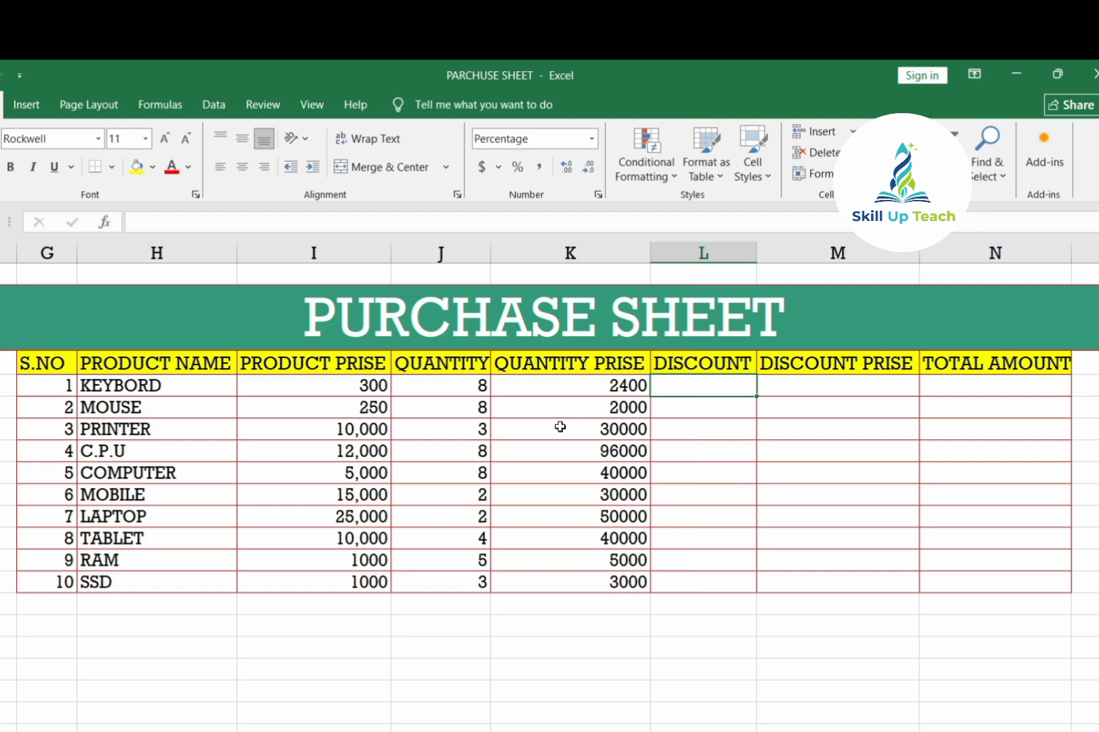
text(2)
key(Return)
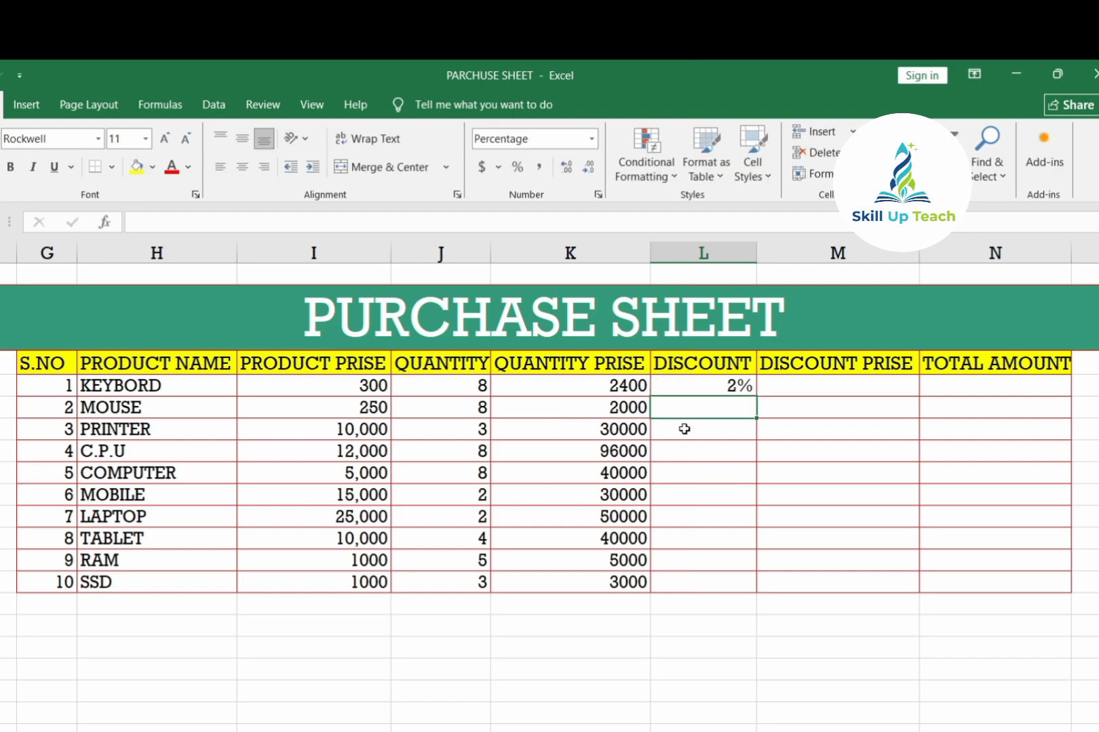
text(3)
key(Return)
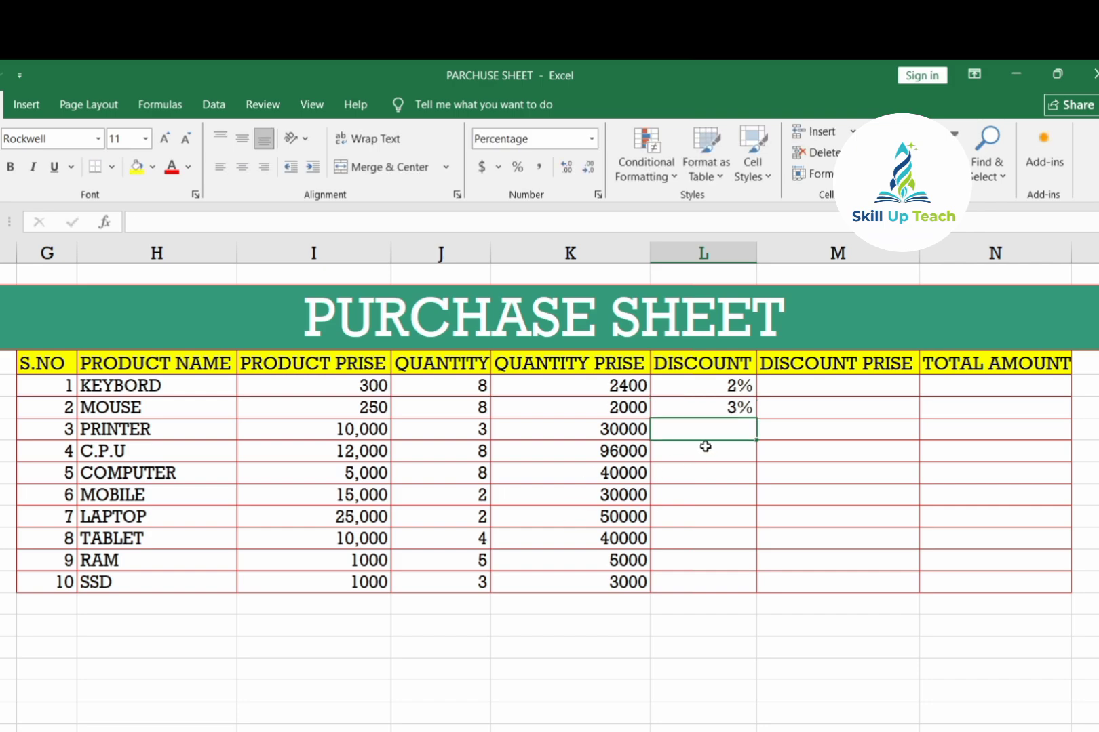
text(5)
key(Return)
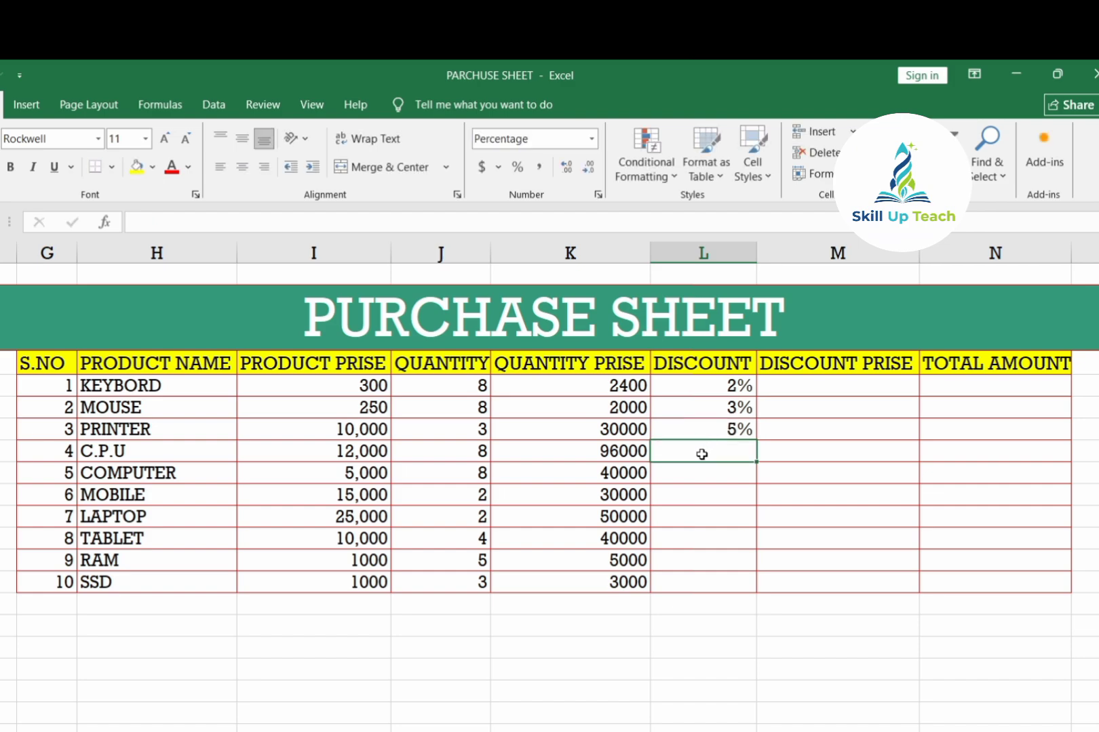
text(6)
key(Return)
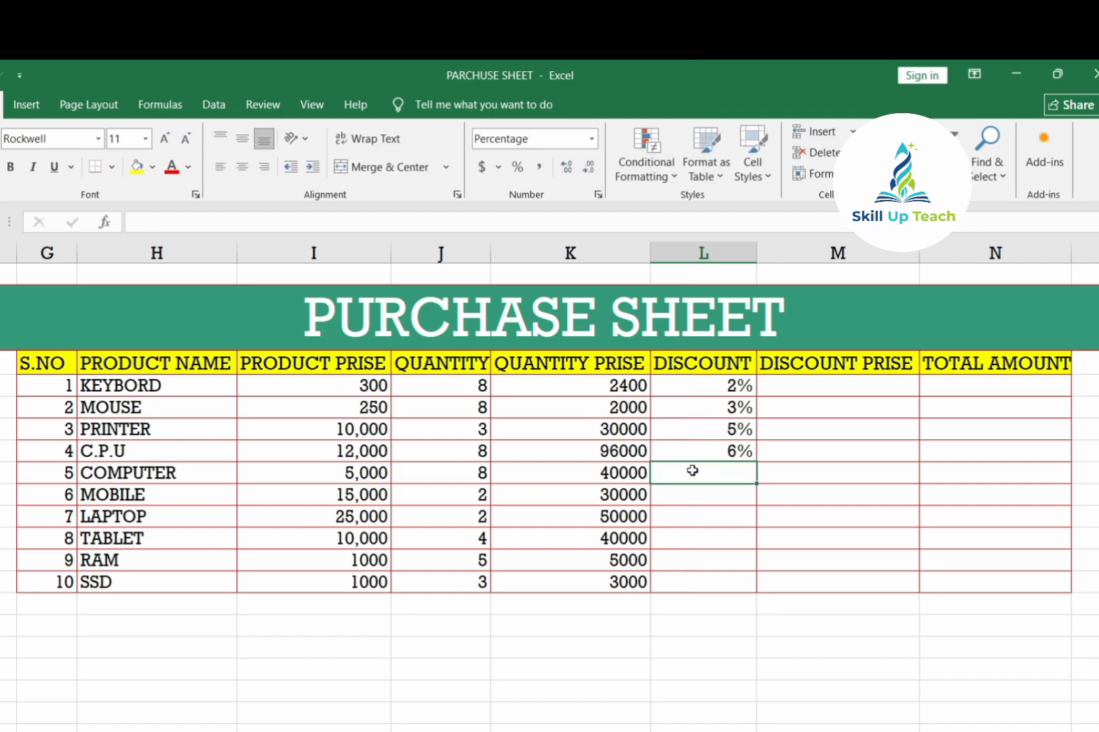
Enter discounts of 4% for COMPUTER, 5% for MOBILE and 3% for LAPTOP in column L.
text(4)
key(Return)
text(5)
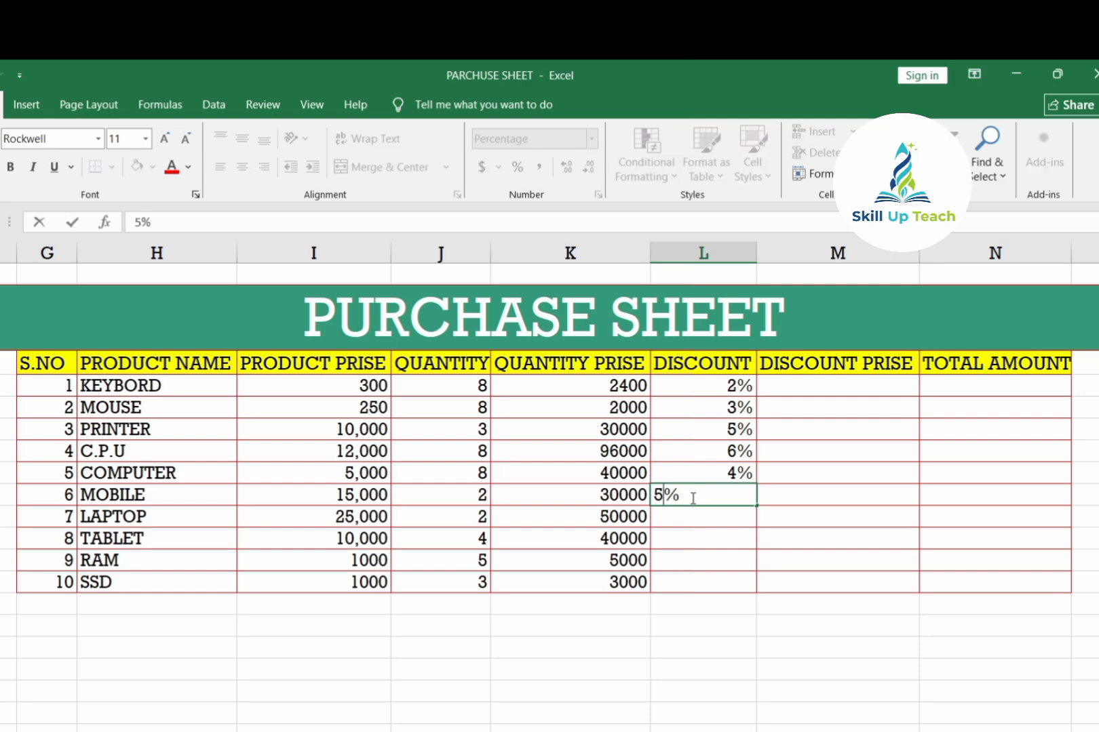
key(Return)
text(3)
key(Return)
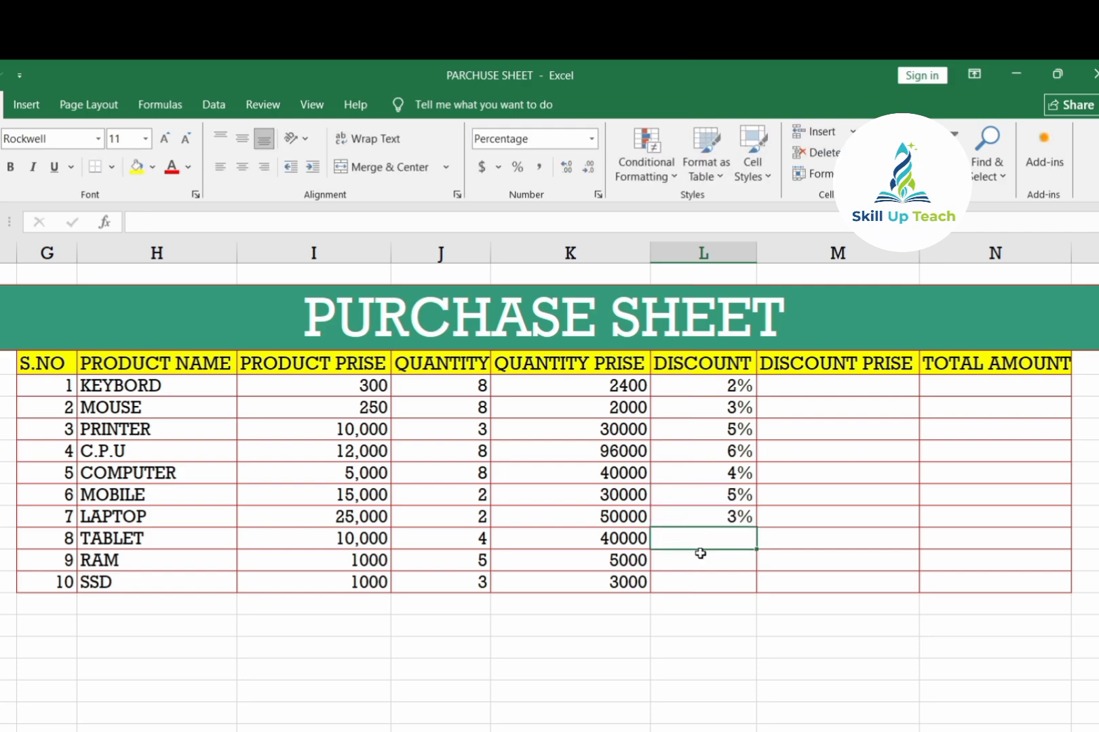
Enter discounts of 3% for TABLET, 2% for RAM and 1% for SSD in column L.
text(3)
key(Return)
text(2)
key(Return)
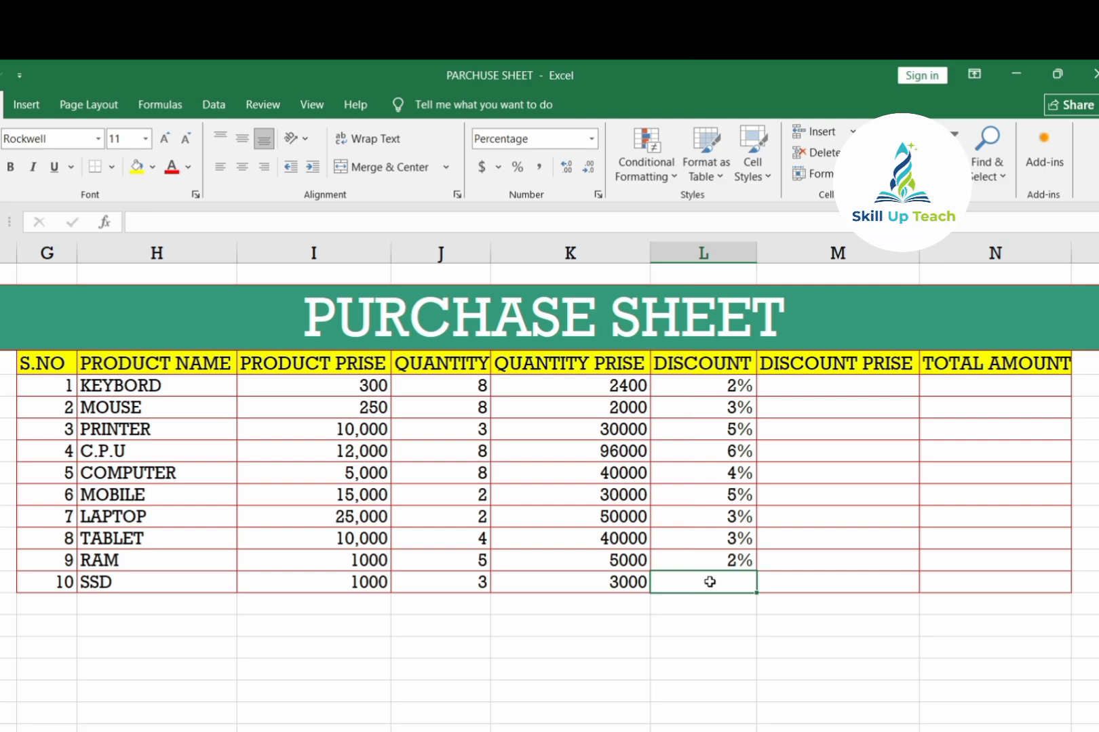
text(1)
key(Return)
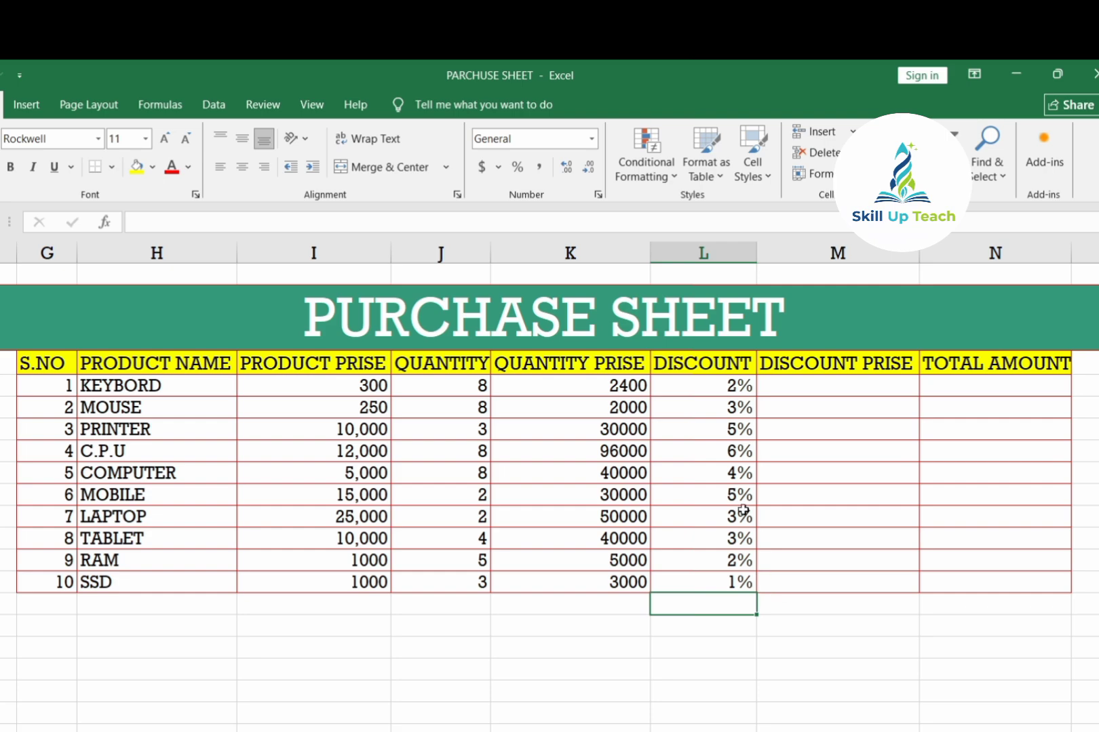
click(717, 393)
click(682, 434)
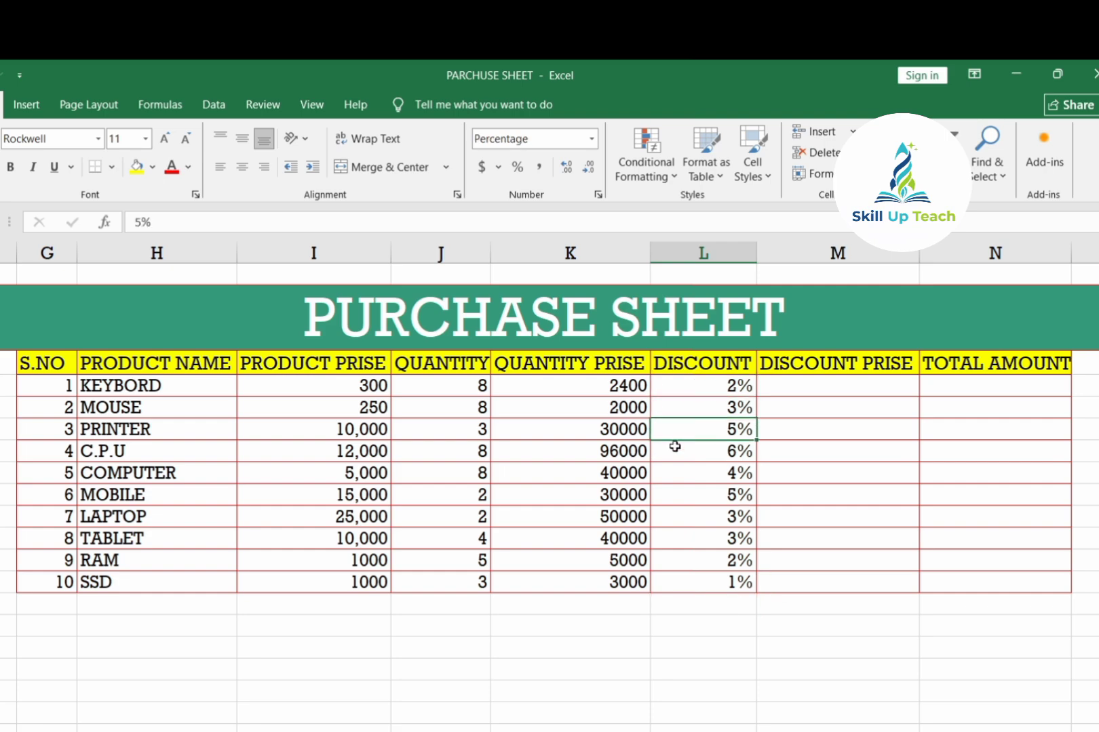
click(706, 494)
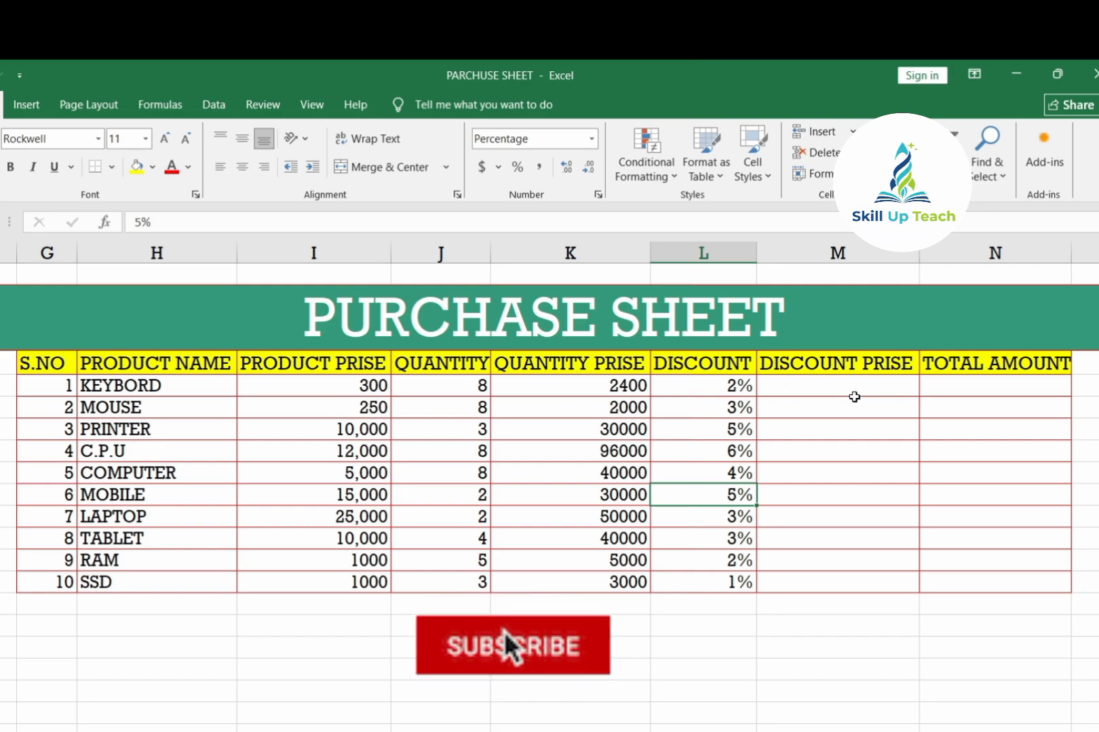
Calculate the KEYBORD row's discount price in M6 with the formula =K6*L6.
click(849, 388)
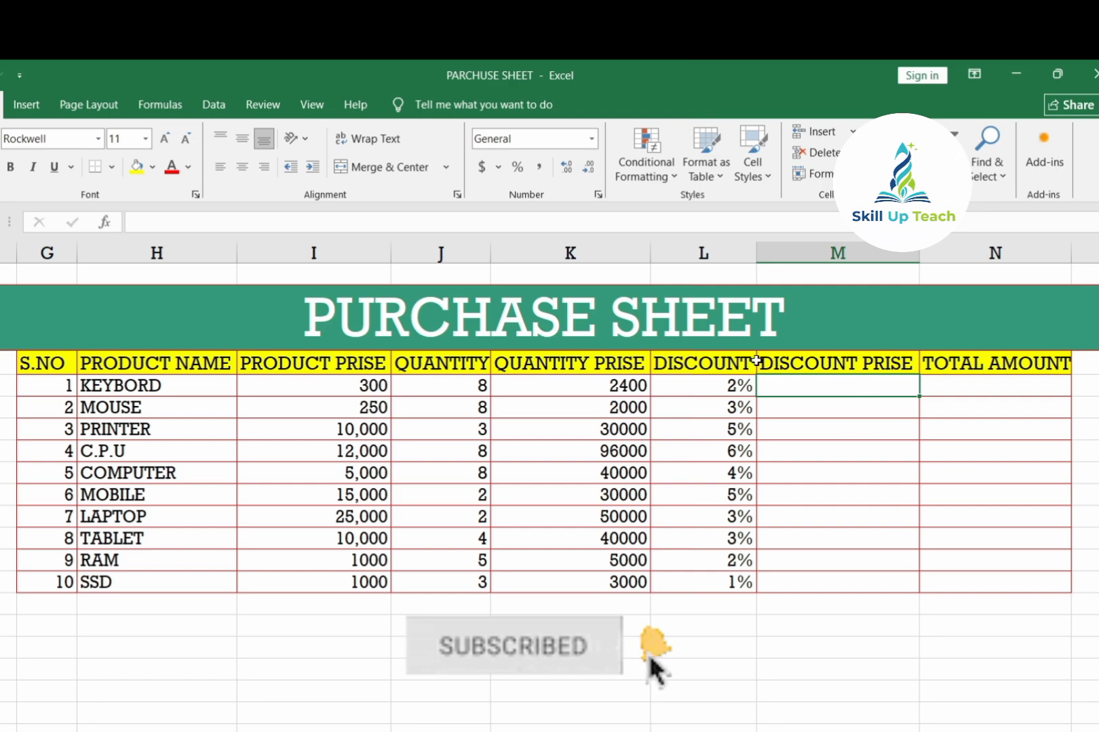
text(=)
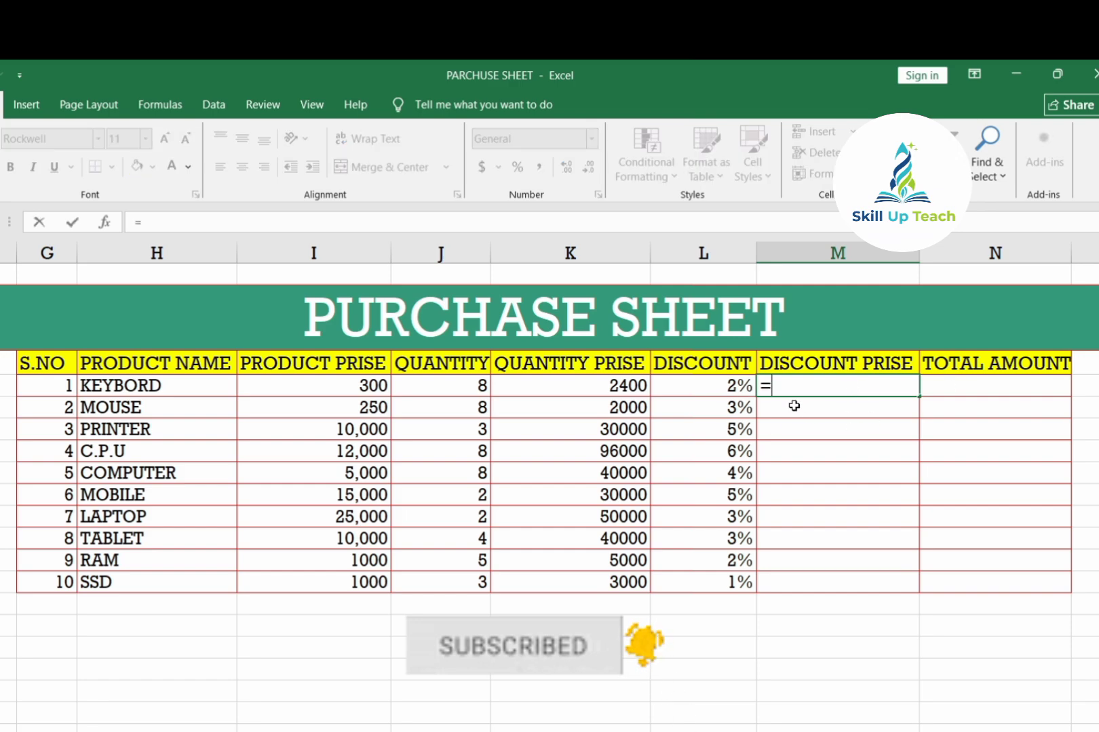
key(Left)
key(Left)
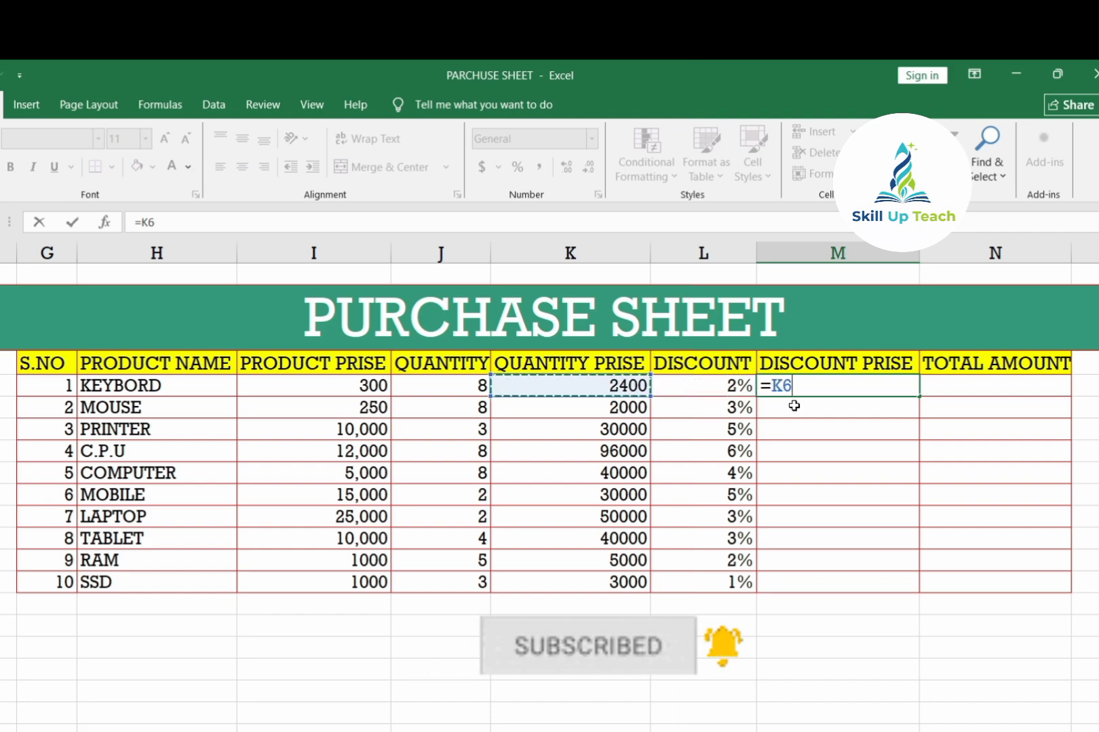
text(*)
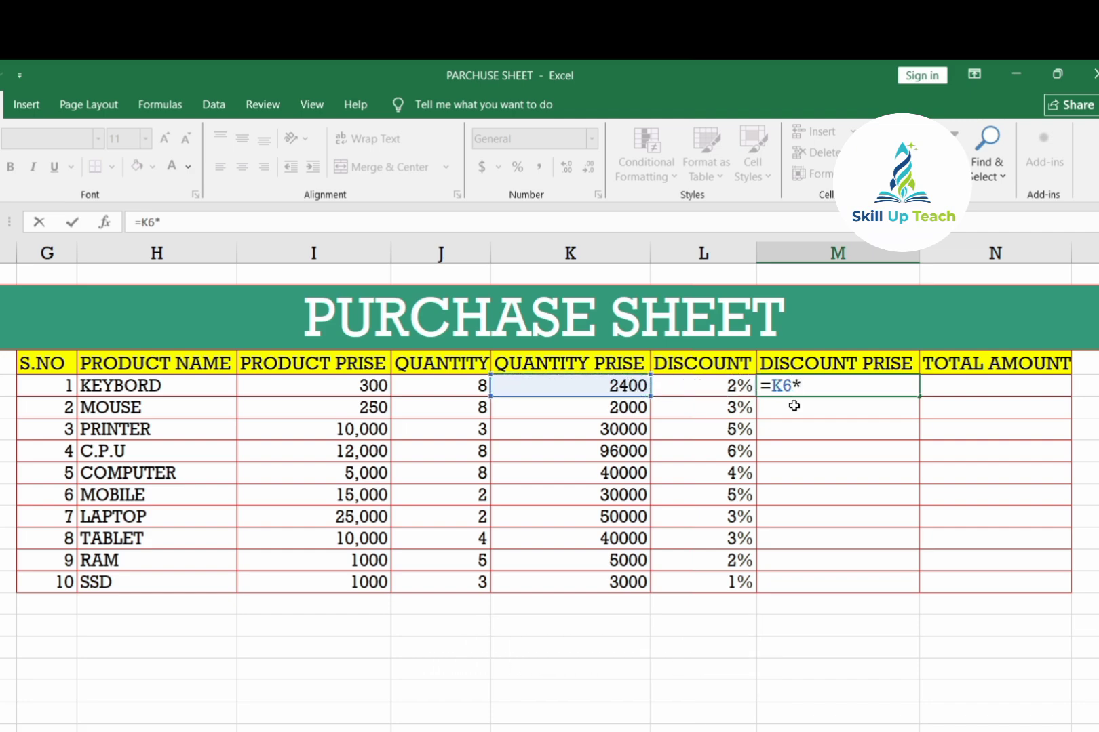
key(Left)
key(Return)
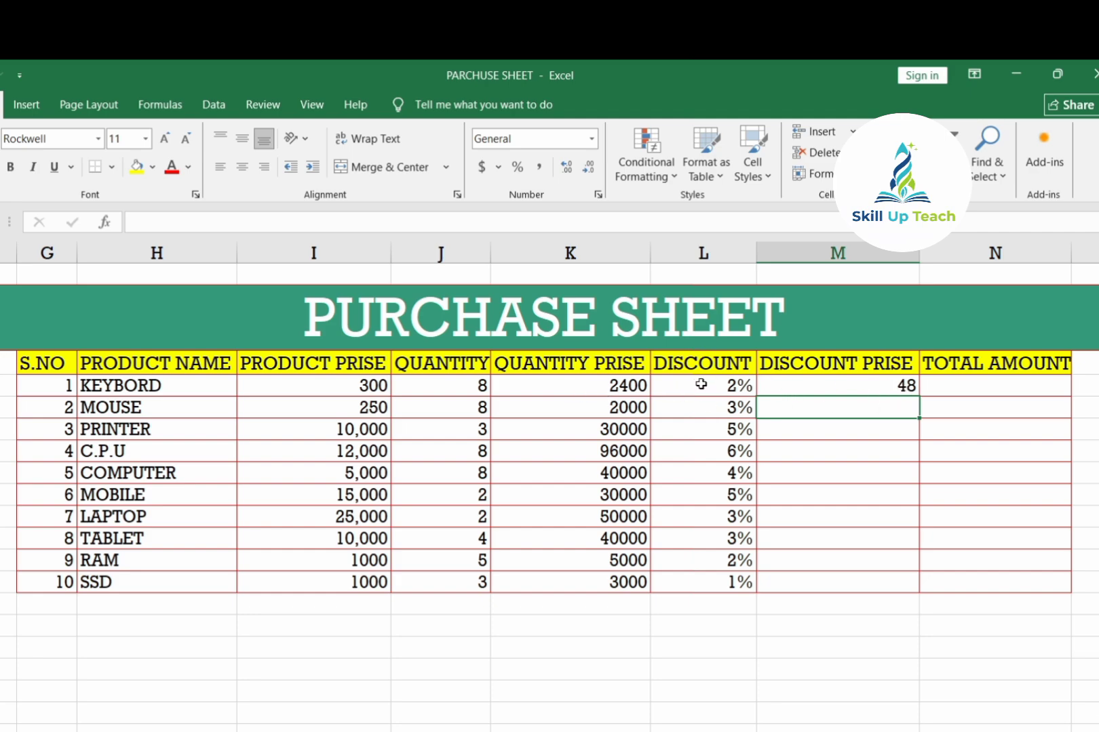
Change the KEYBORD discount in L6 to 3%.
click(728, 386)
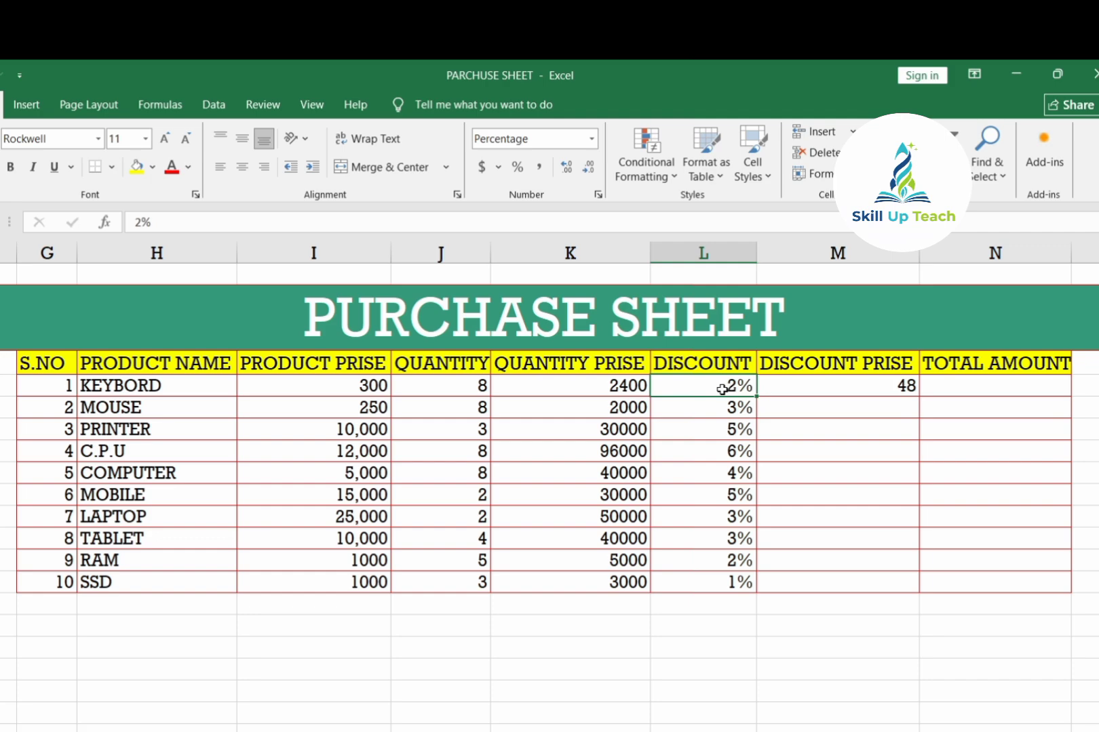
text(3)
click(744, 438)
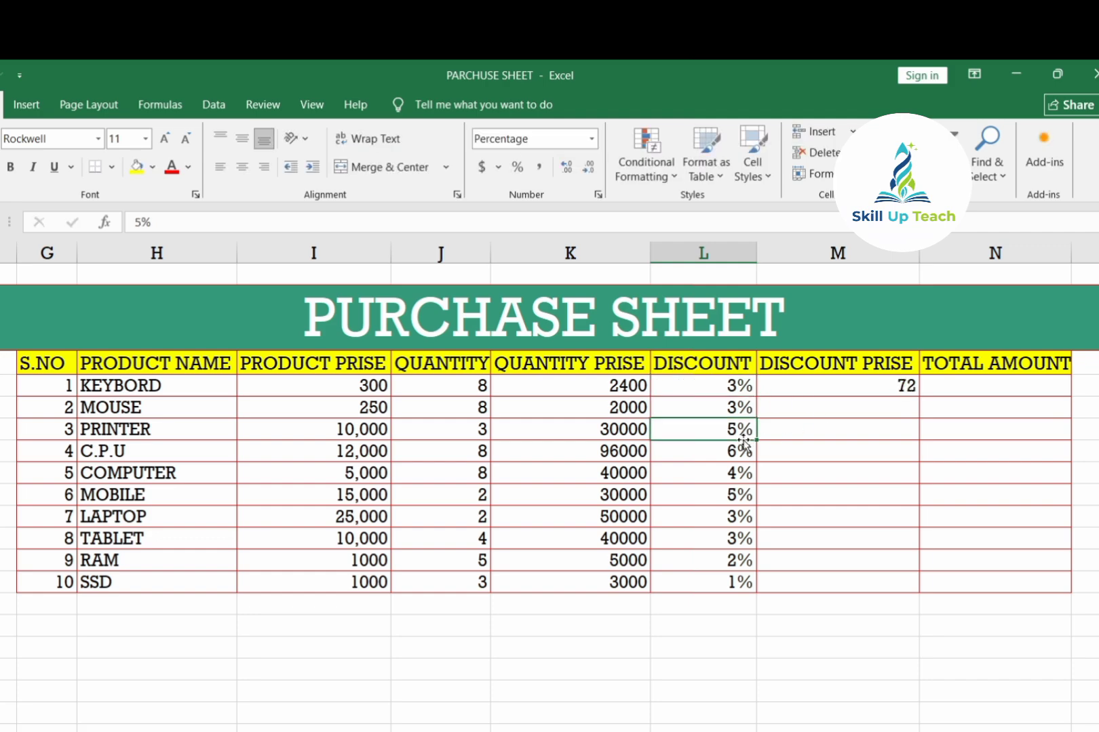
Set the KEYBORD discount in L6 to 5%.
click(727, 385)
text(5)
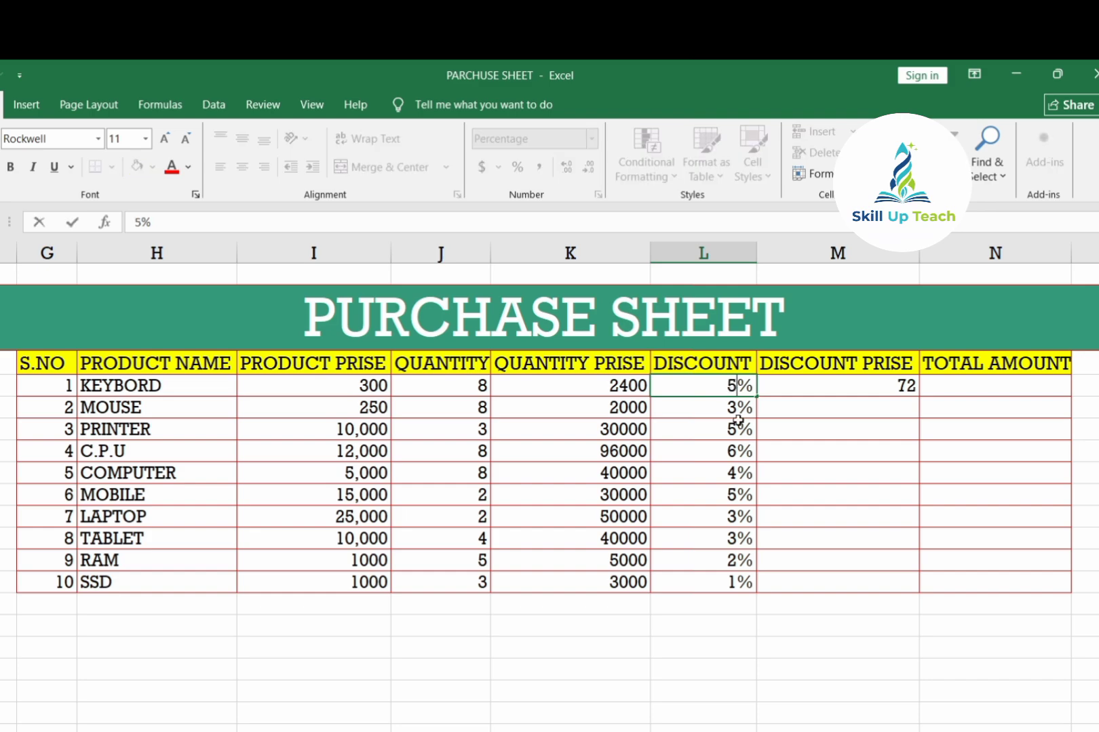
click(744, 457)
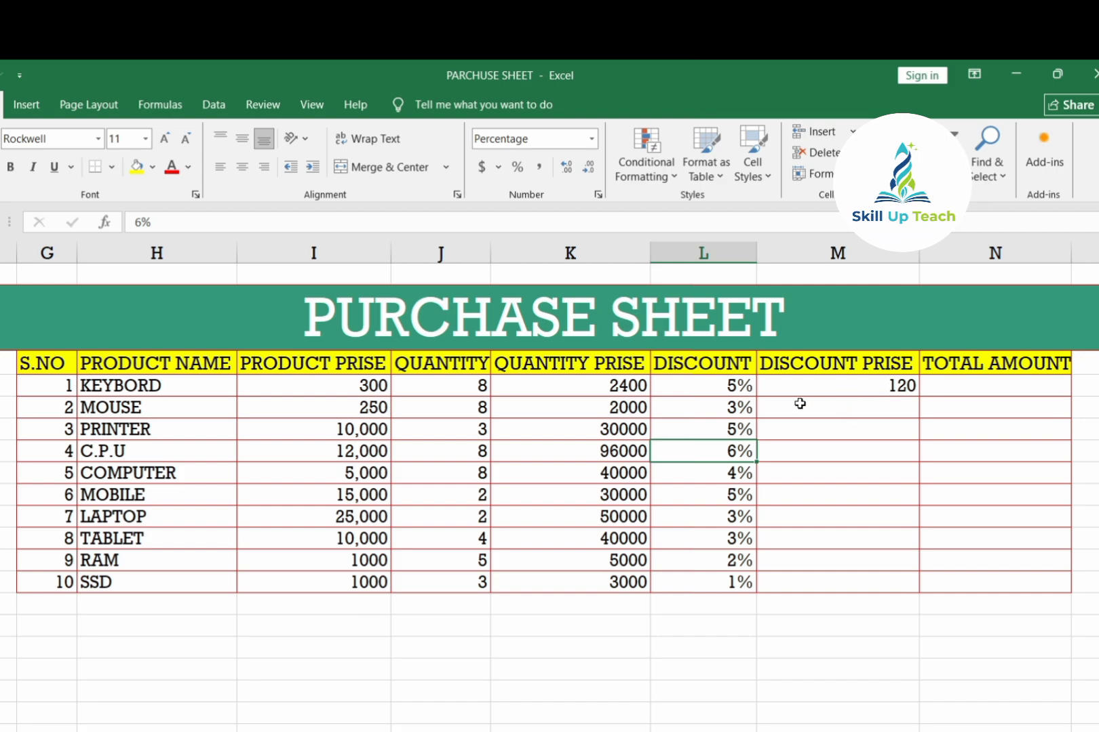
Fill the discount price formula from M6 down through M15 for the remaining products.
click(886, 384)
drag(923, 399, 920, 589)
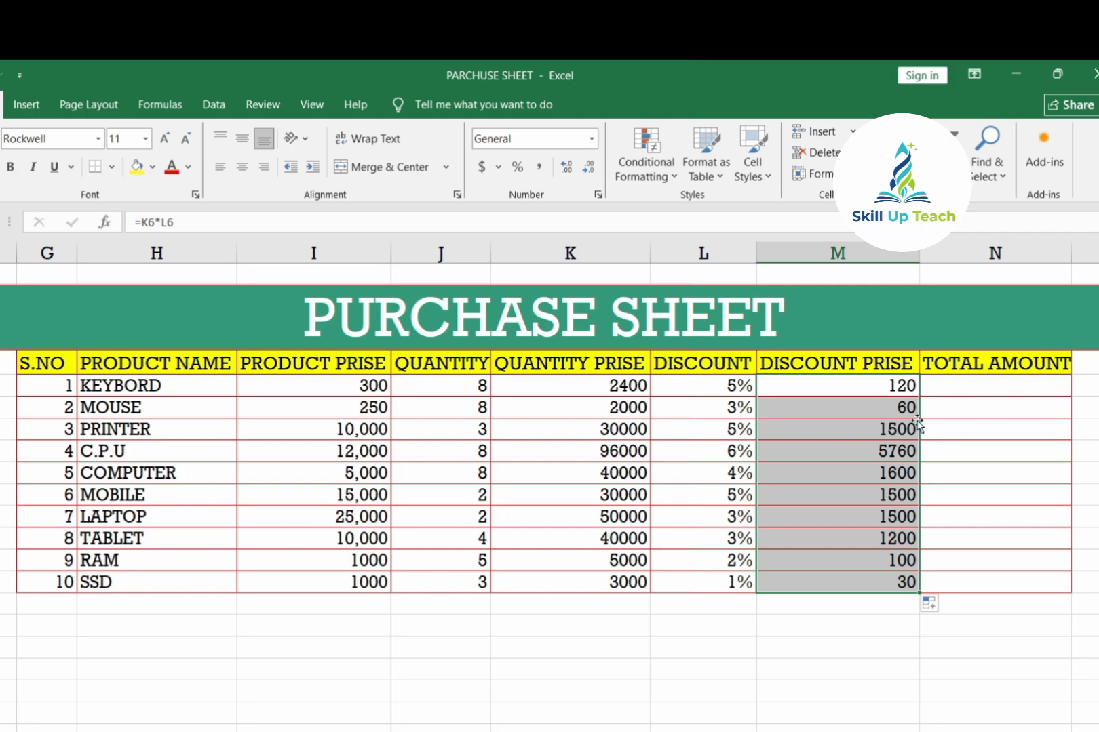
Calculate the KEYBORD row's total amount in N6 by subtracting the discount price, using =K6-M6.
click(941, 386)
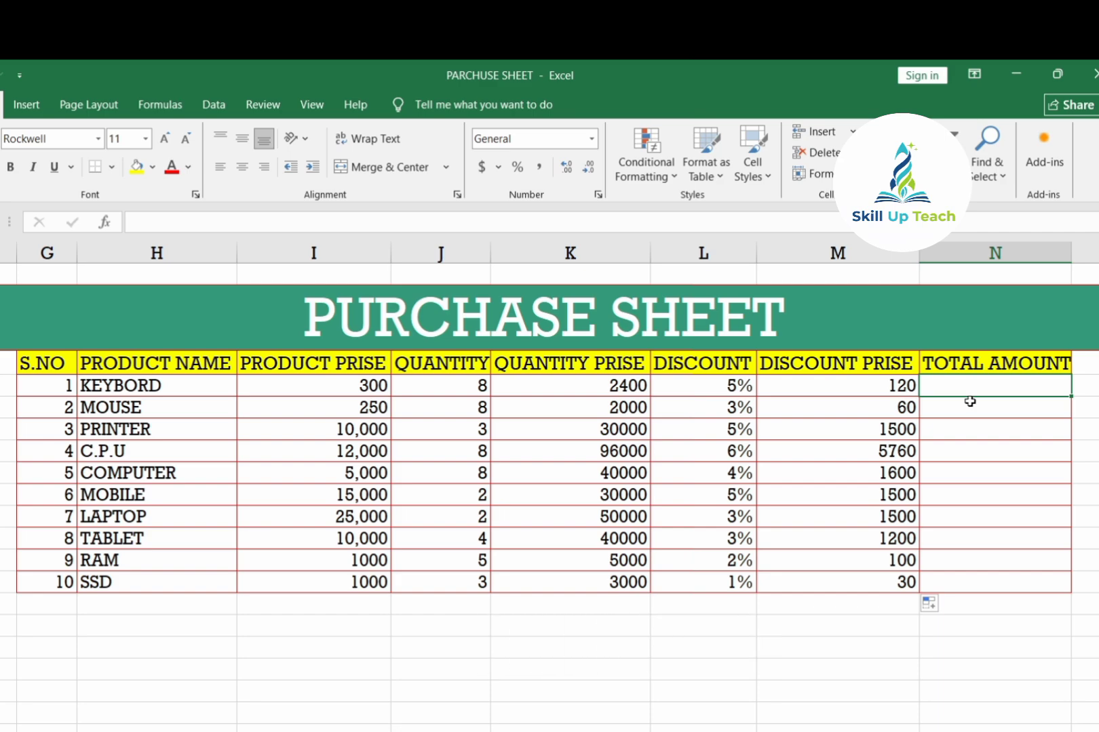
text(=)
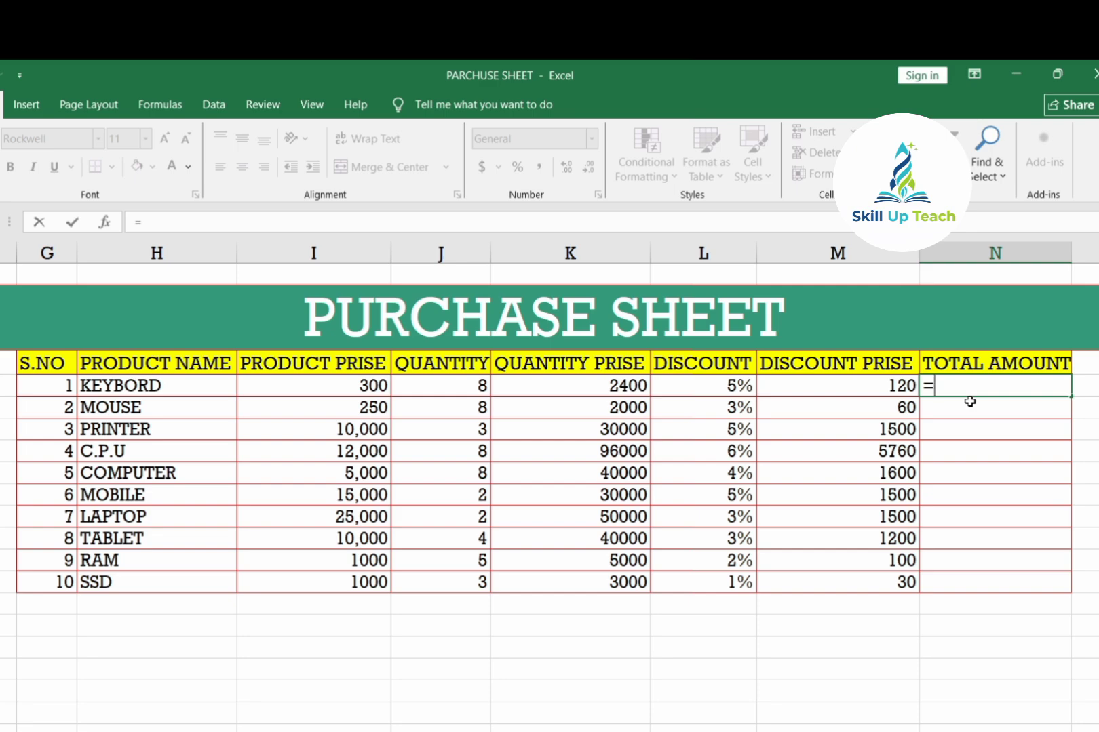
key(Left)
key(Left)
key(Left)
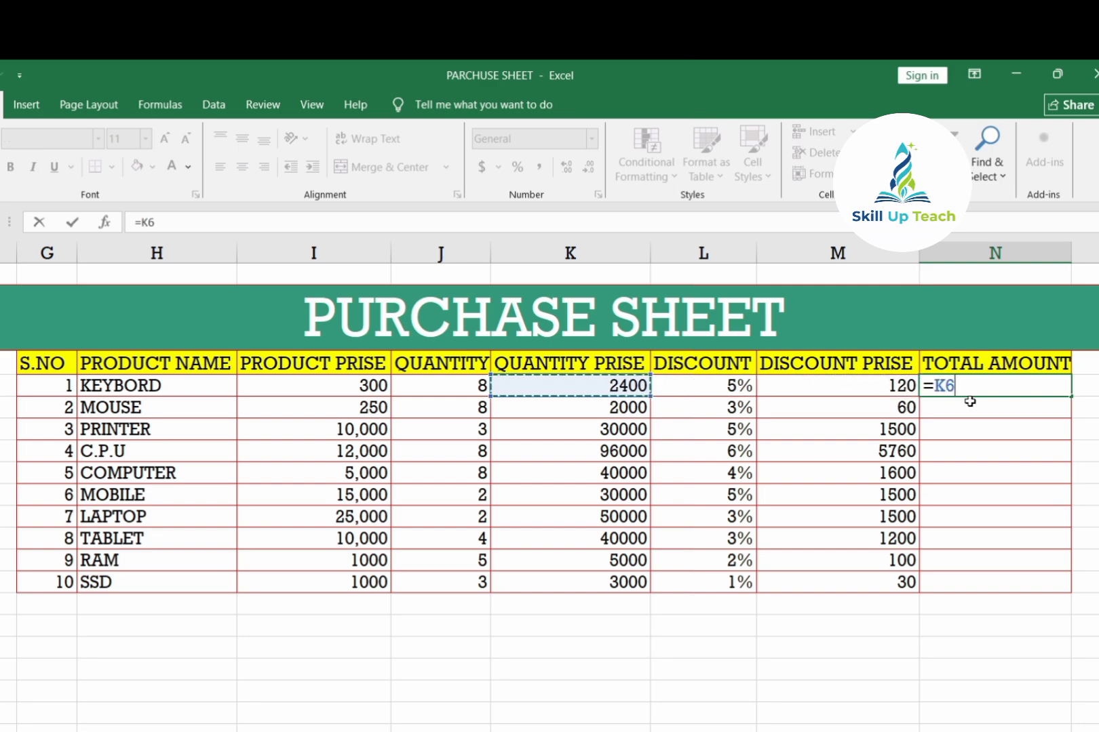
text(-)
key(Left)
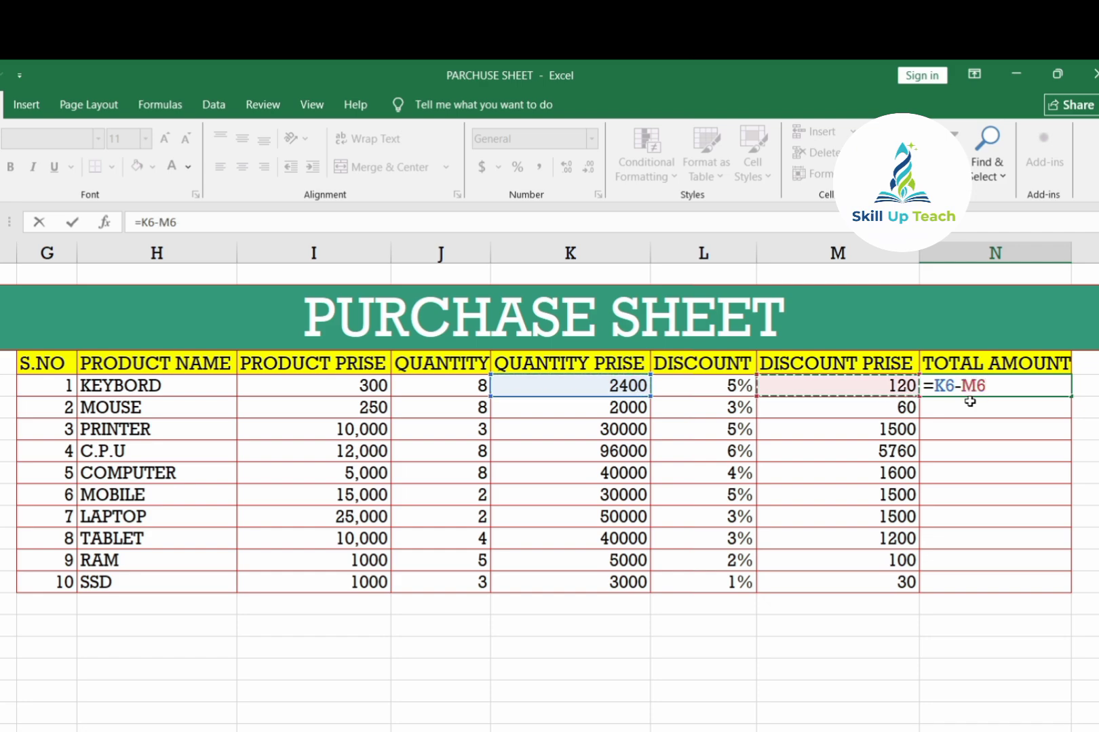
key(Return)
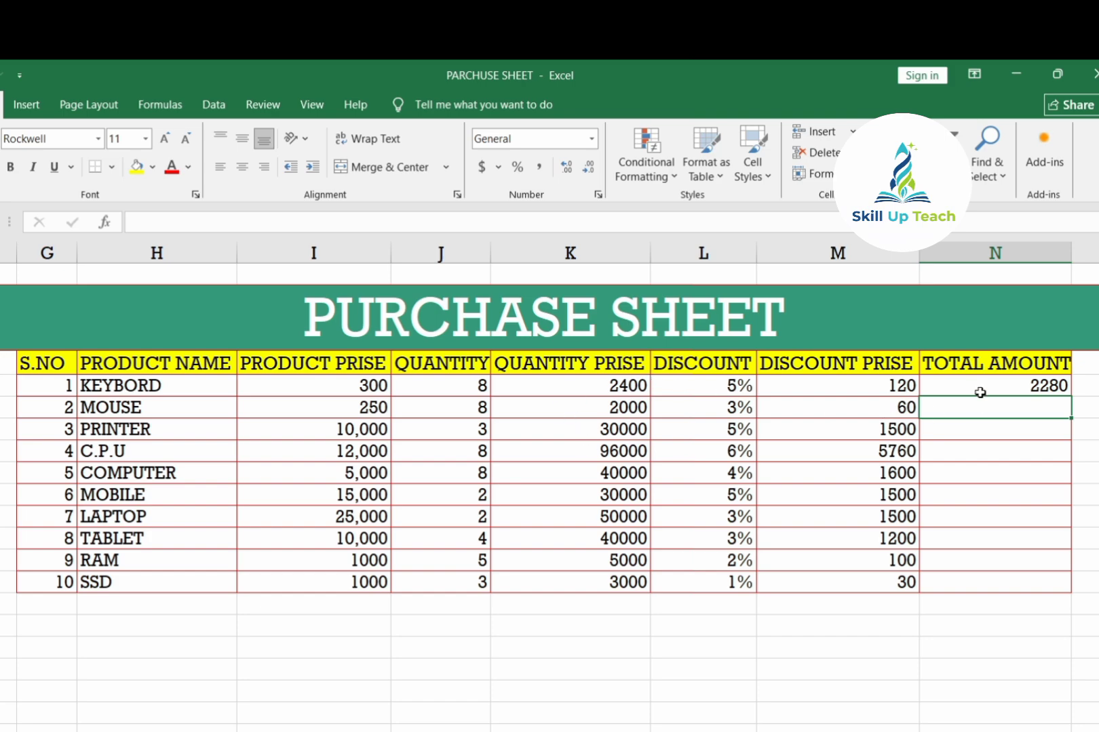
Calculate the MOUSE row's total amount in N7 with the formula =K7-M7.
text(=)
key(Left)
key(Left)
key(Left)
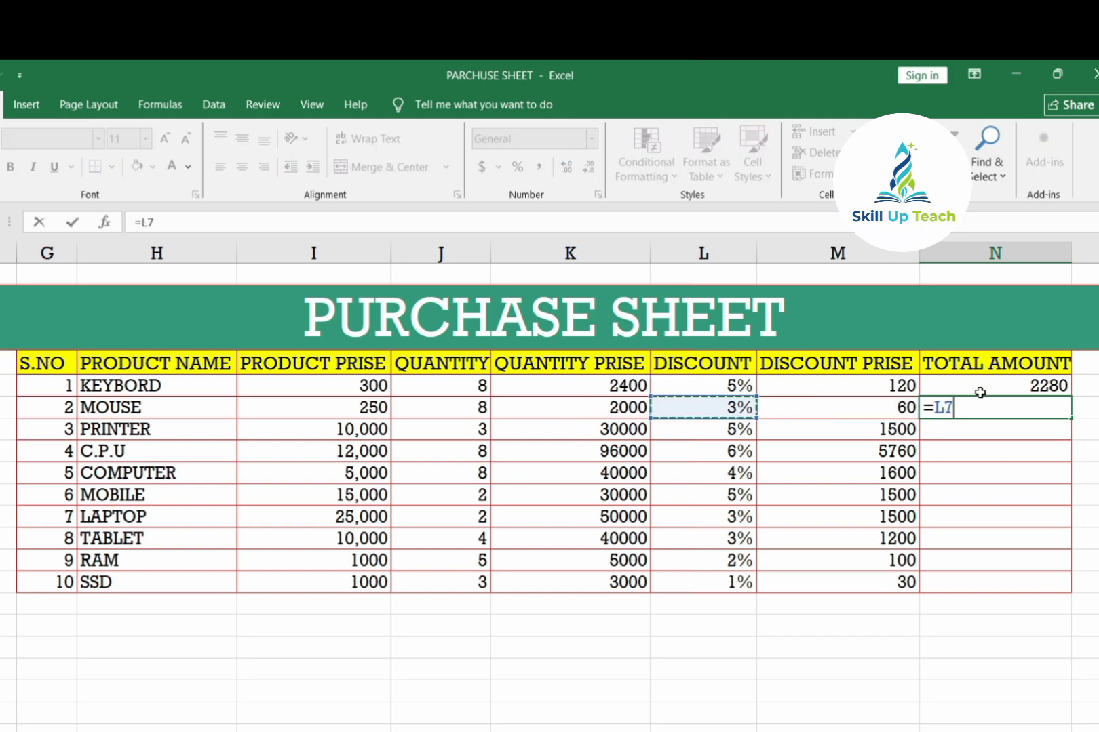
text(-)
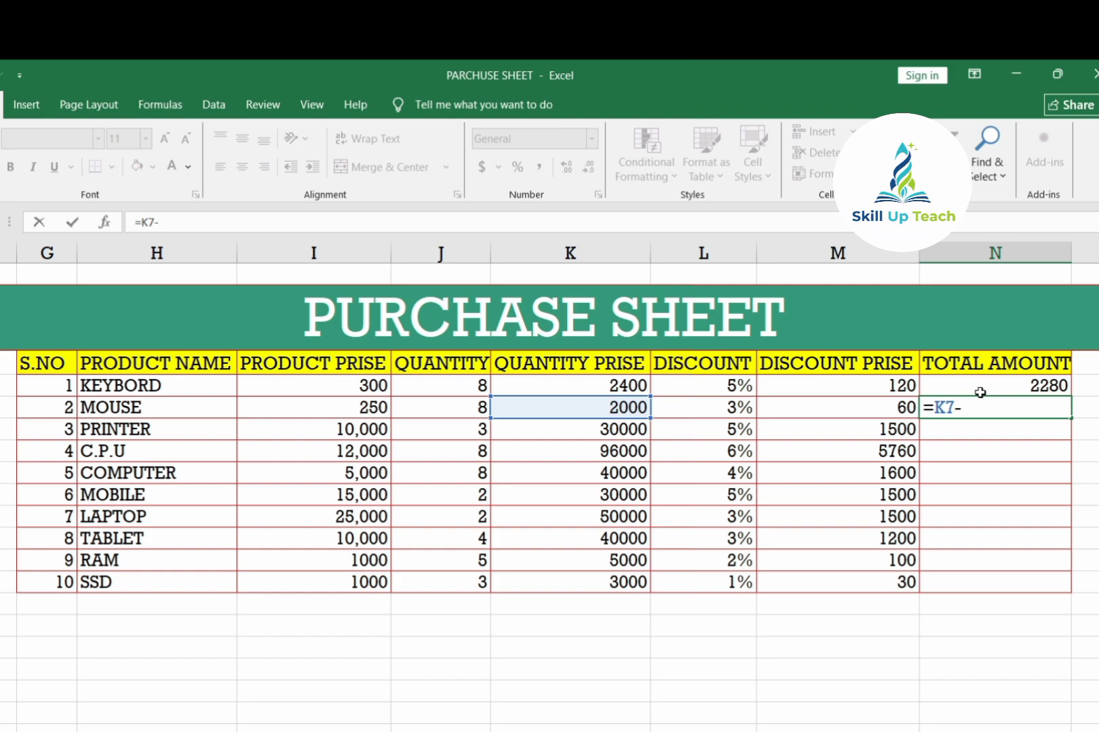
key(Left)
key(Return)
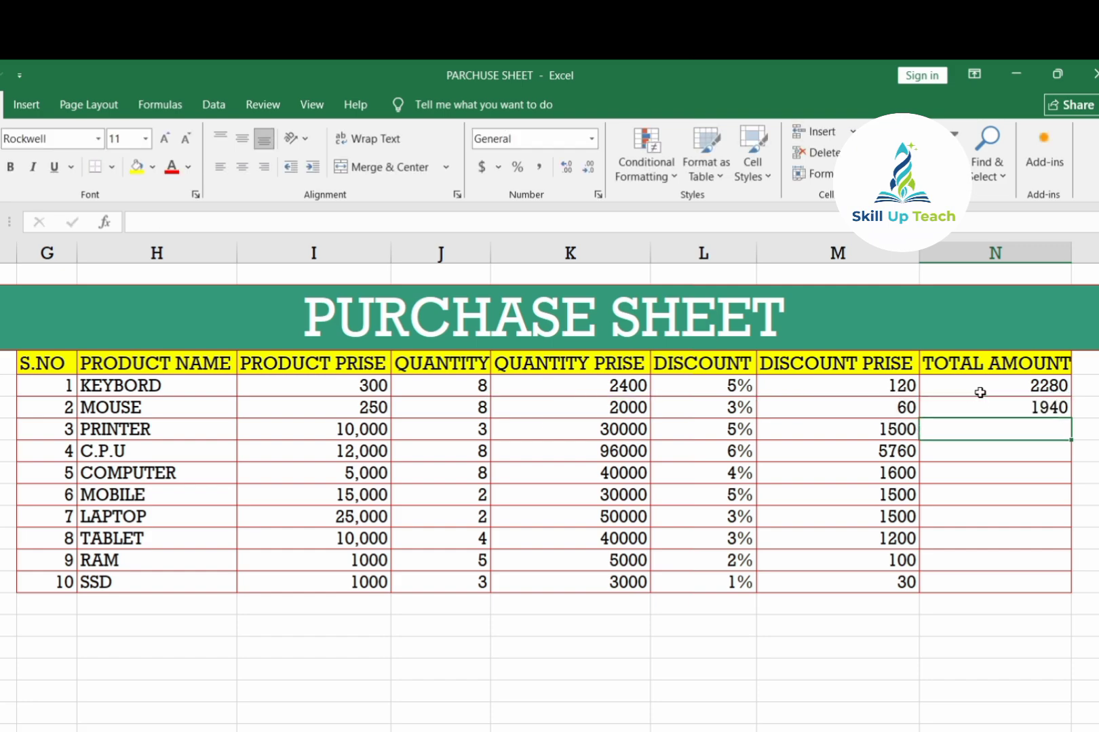
Fill the total amount formula from N7 down through N15, then deselect the range.
key(Up)
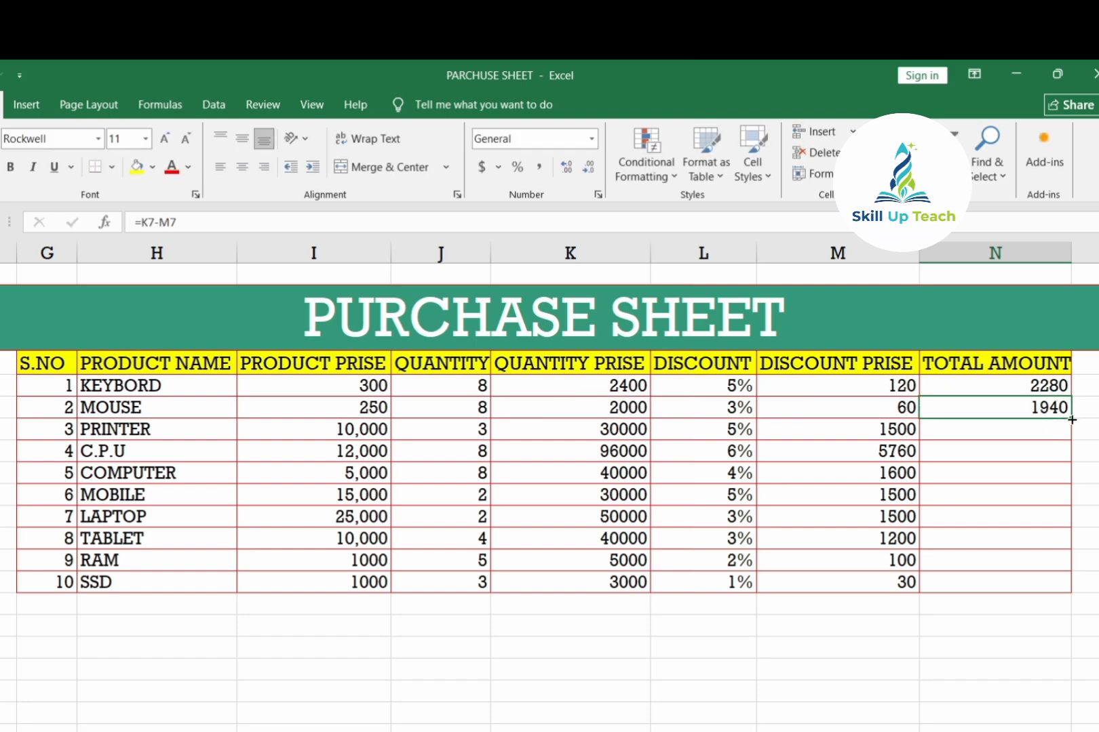
drag(1071, 419, 1070, 591)
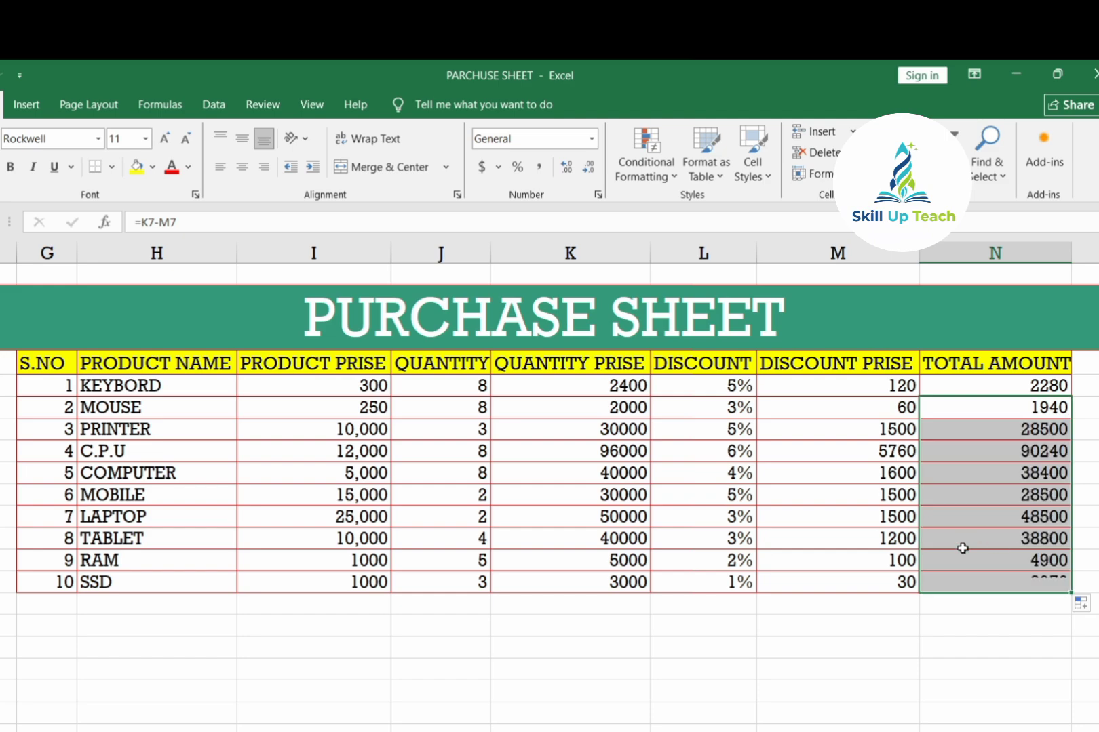
click(951, 617)
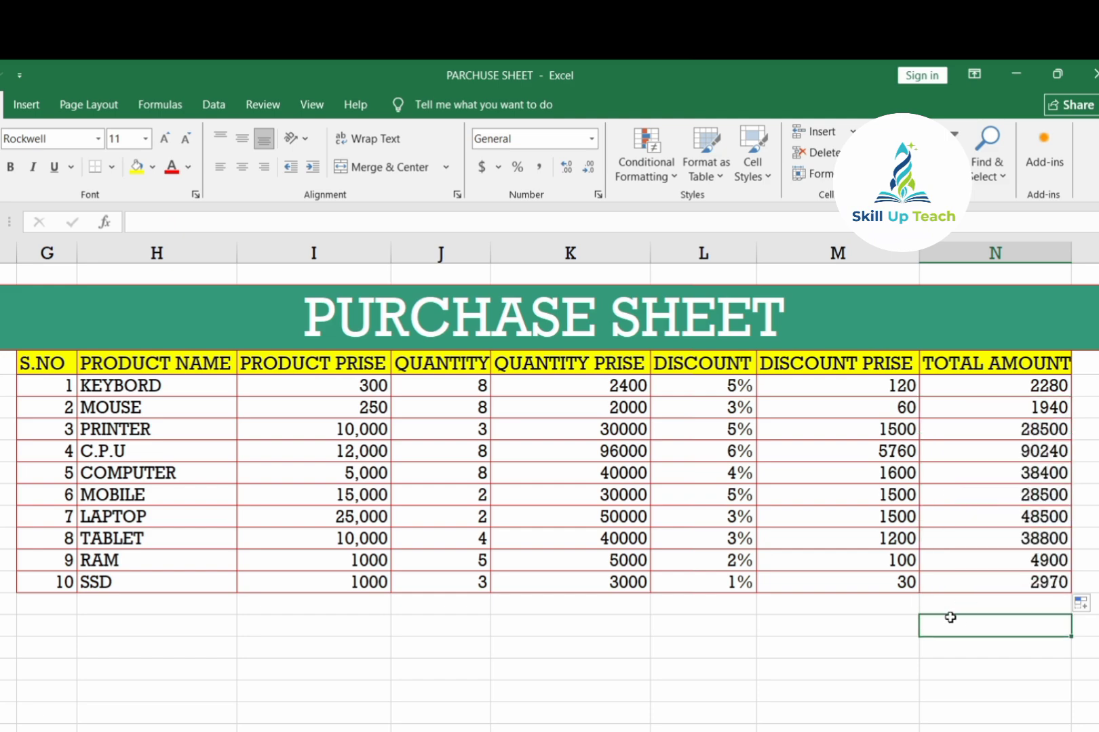